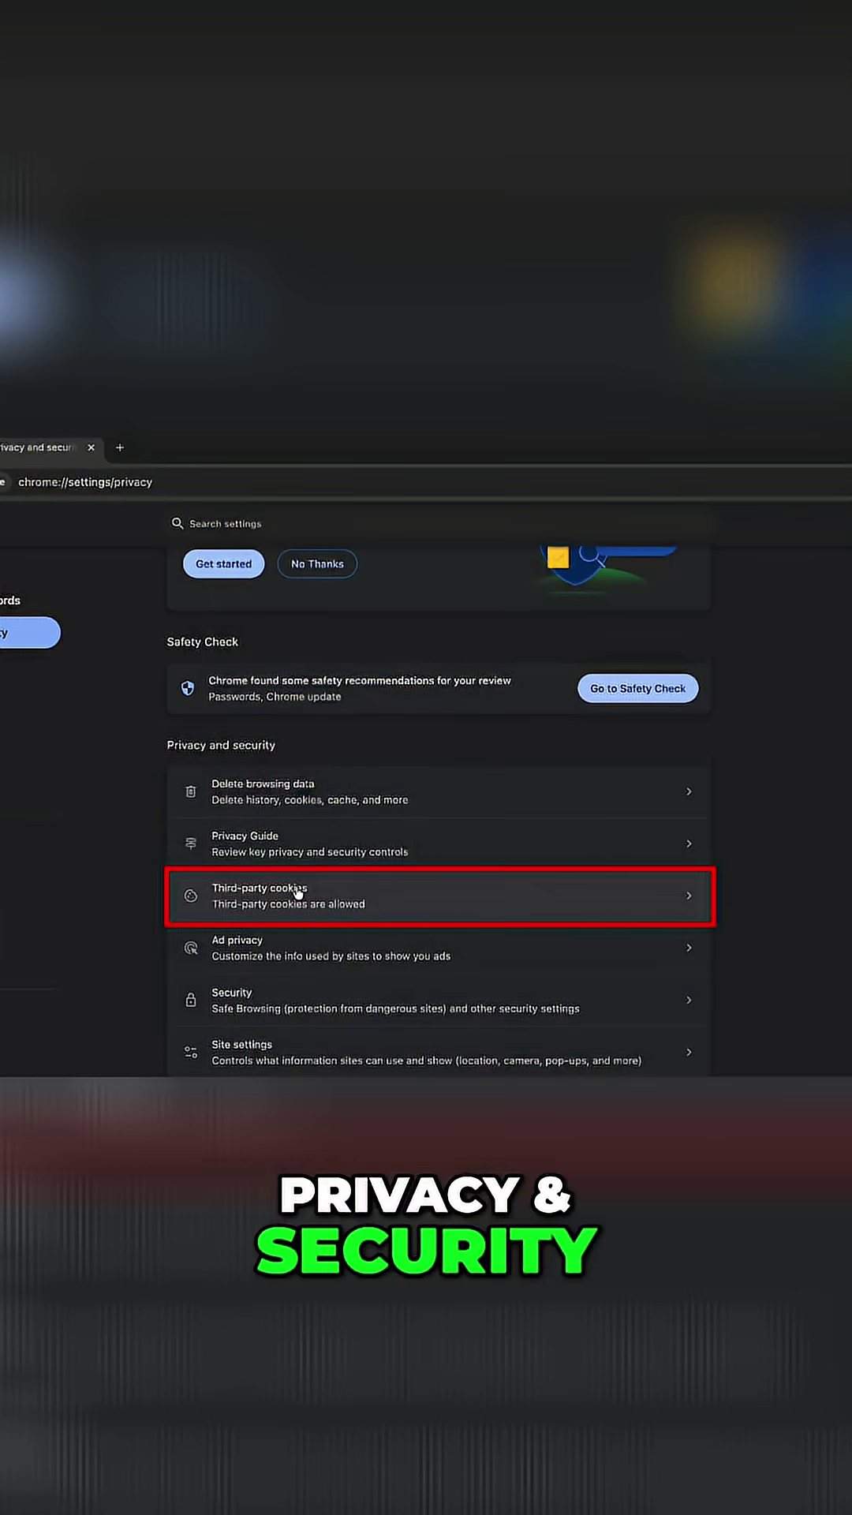
# Block third-party cookies, then return to the Privacy and security overview.
pyautogui.click(298, 895)
pyautogui.click(244, 841)
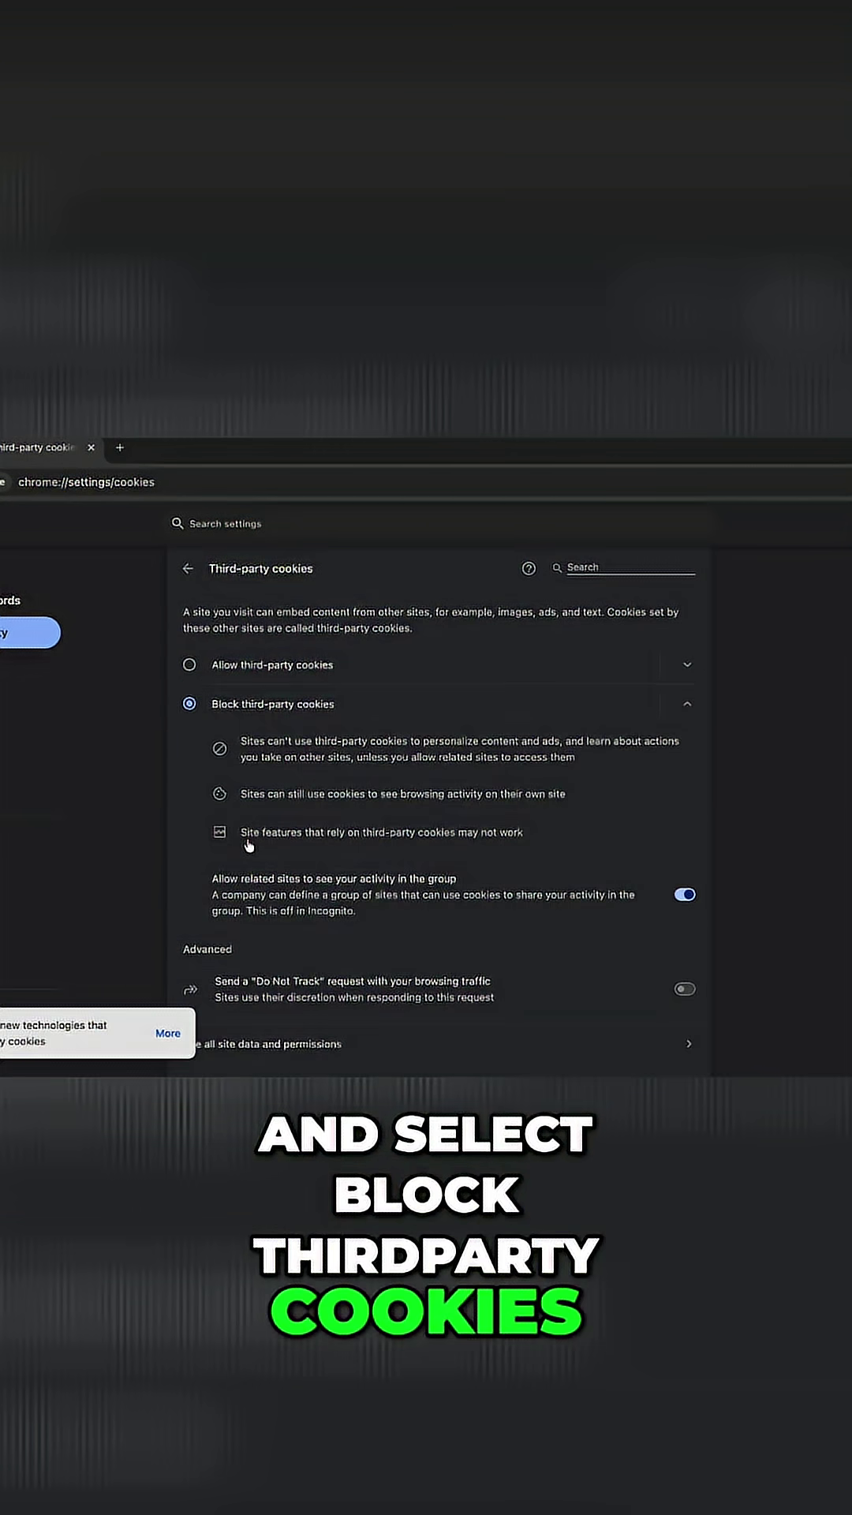
pyautogui.click(189, 570)
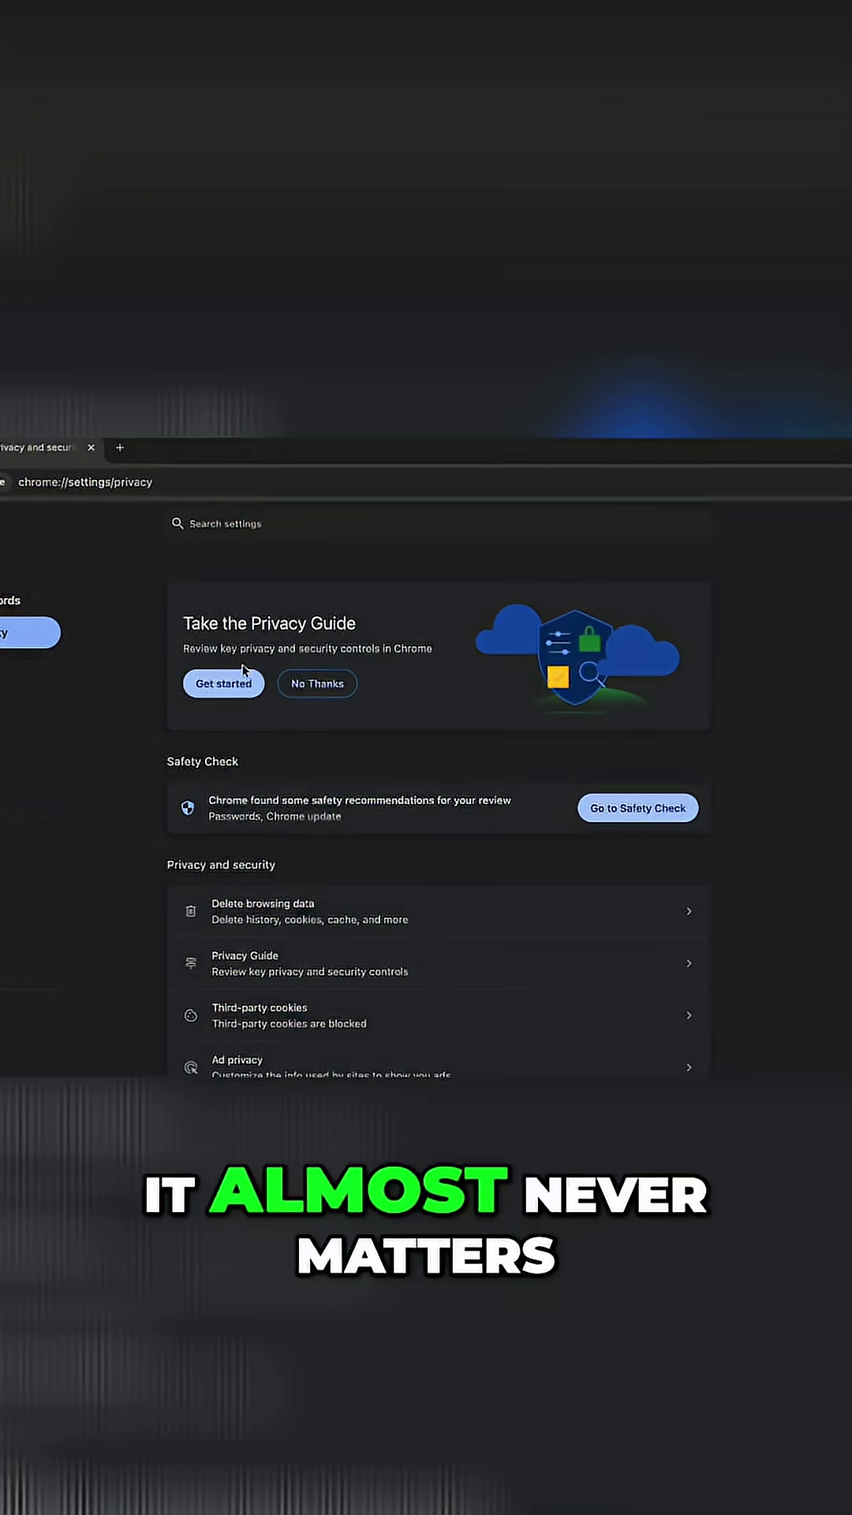
pyautogui.scroll(-2, 366, 882)
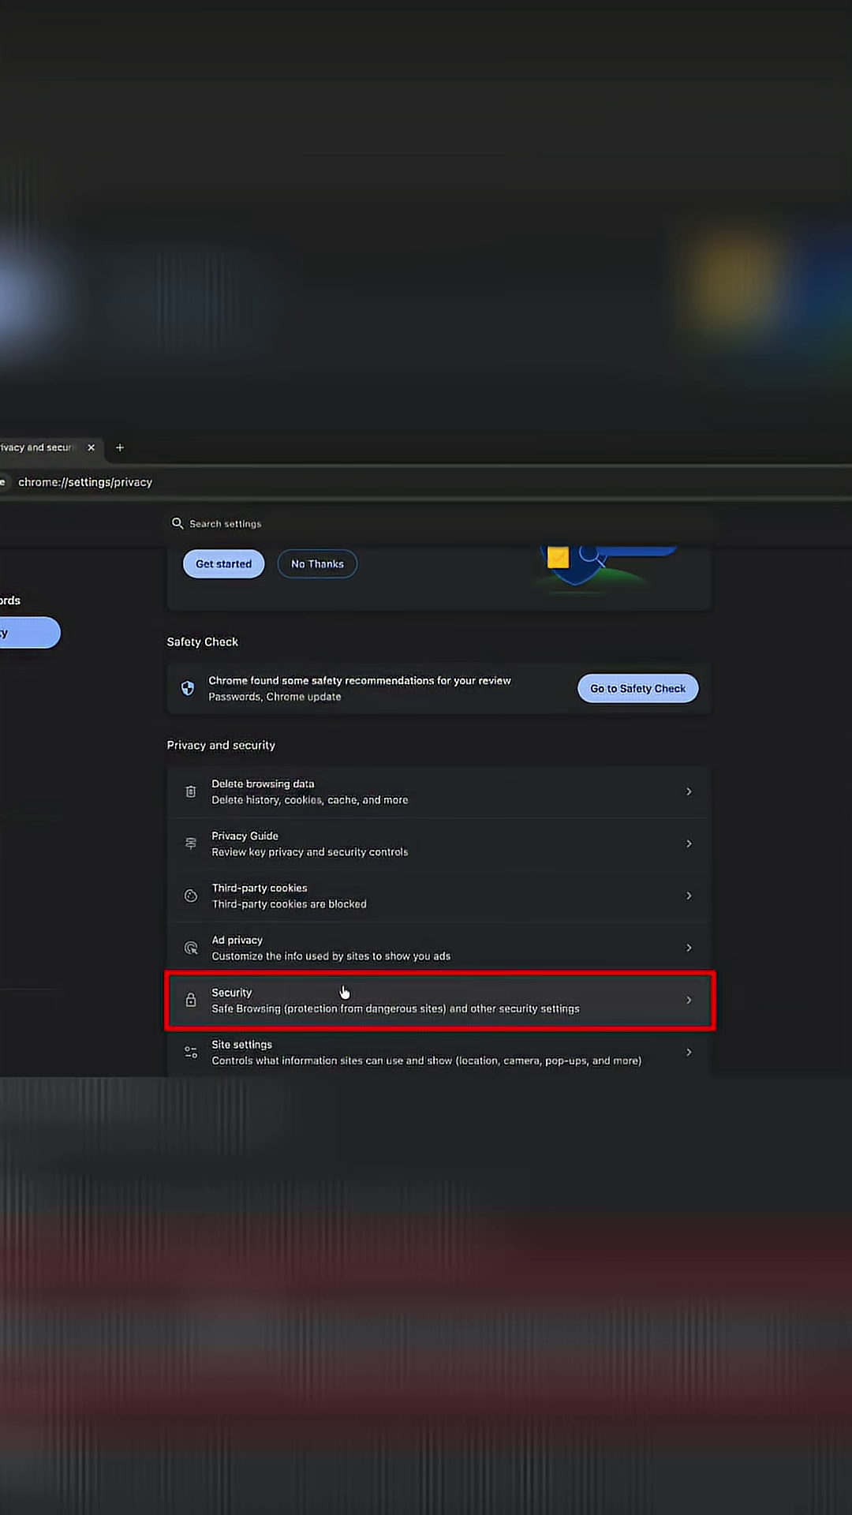
# Set Safe Browsing to Enhanced protection in the Security settings.
pyautogui.click(344, 992)
pyautogui.click(328, 698)
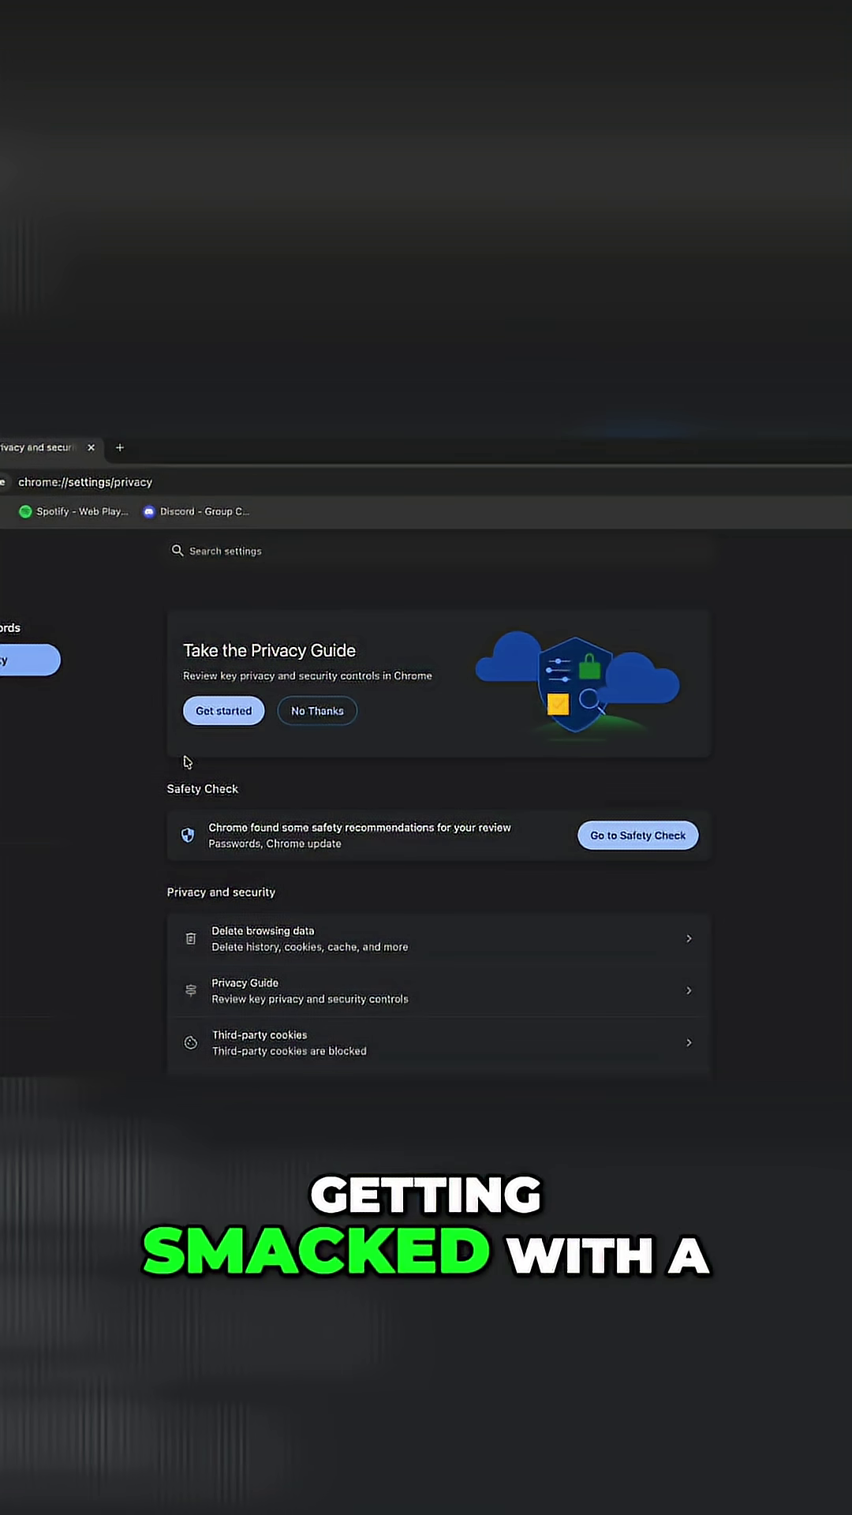
pyautogui.scroll(-3, 189, 764)
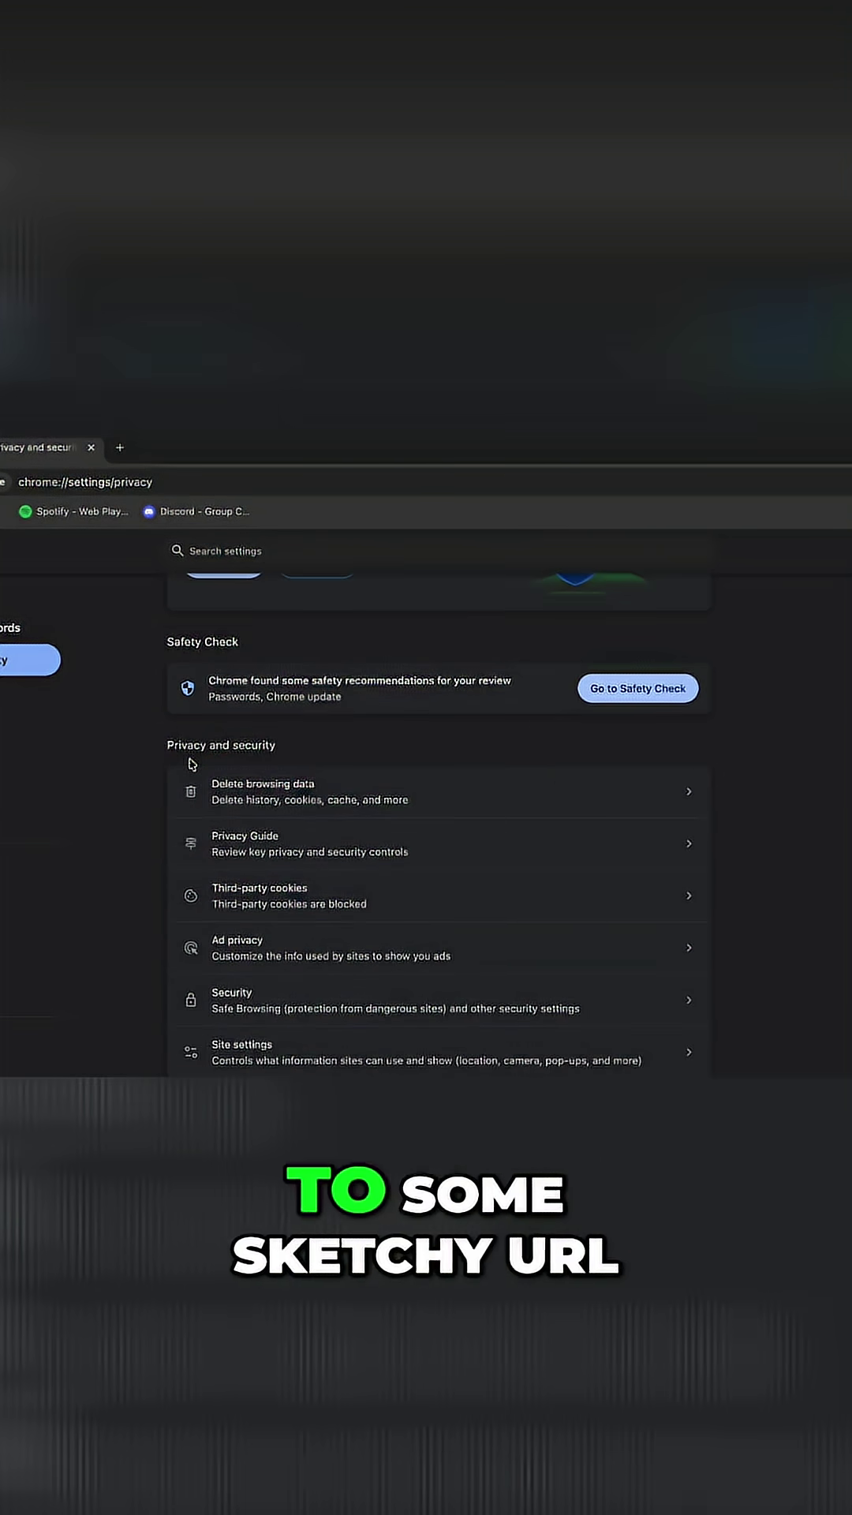
# Reach the Pop-ups and redirects settings through Site settings.
pyautogui.click(331, 1042)
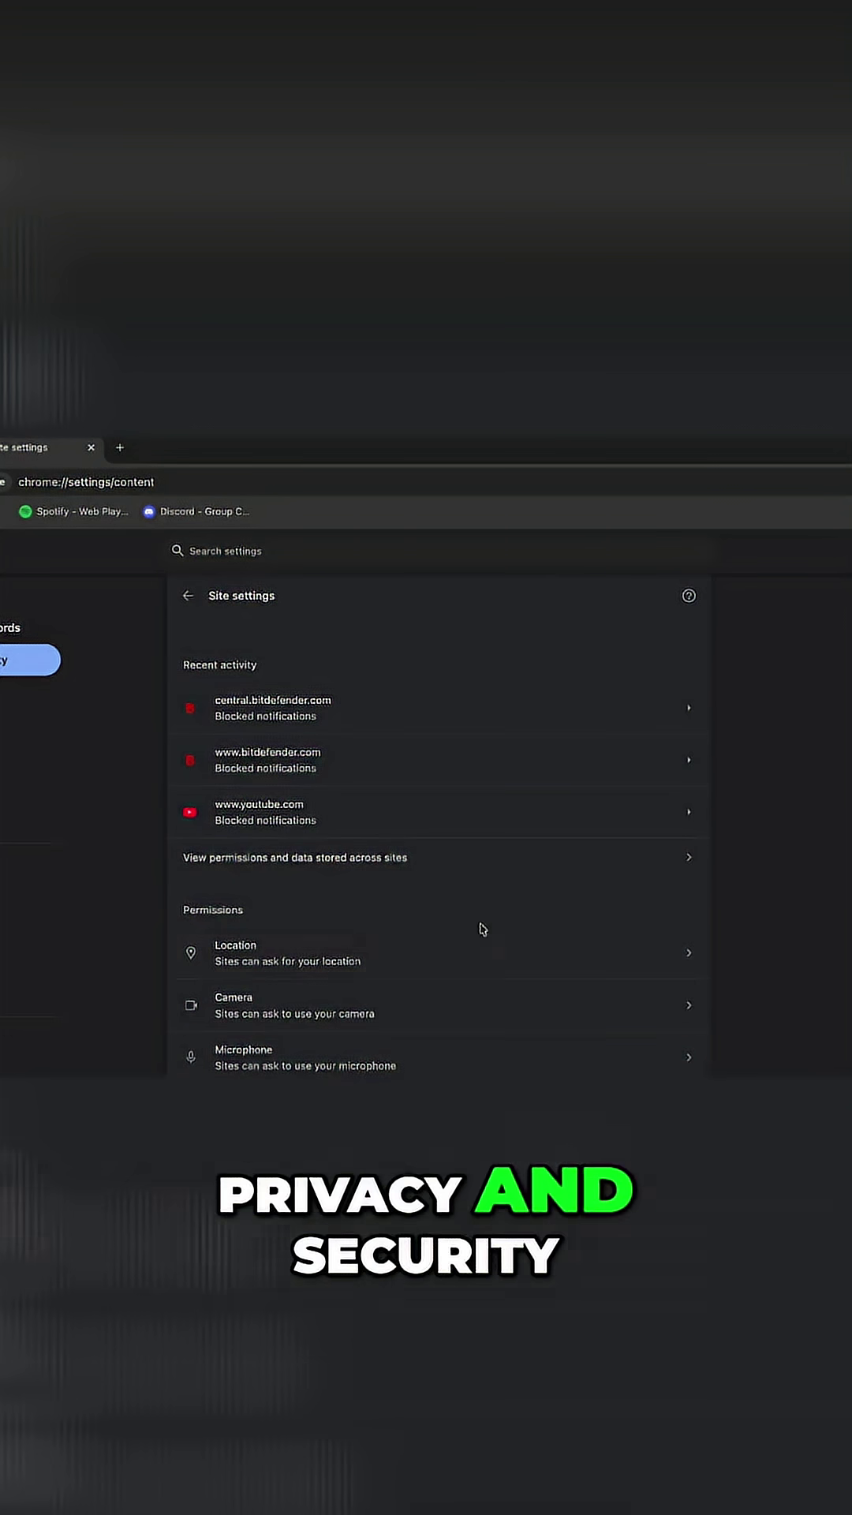
pyautogui.scroll(-1, 467, 927)
pyautogui.scroll(-4, 462, 925)
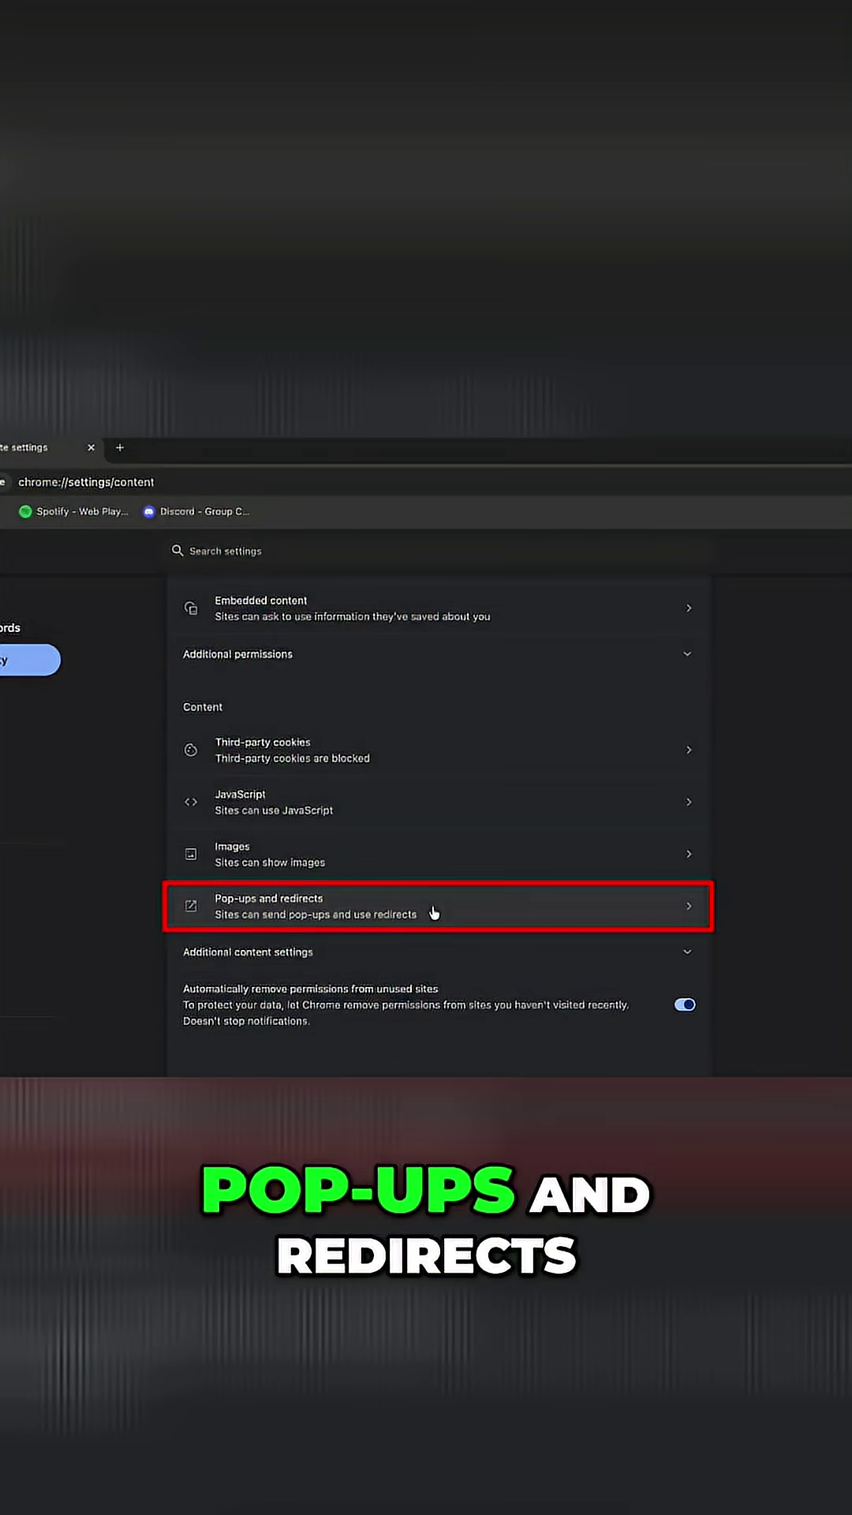
pyautogui.click(435, 912)
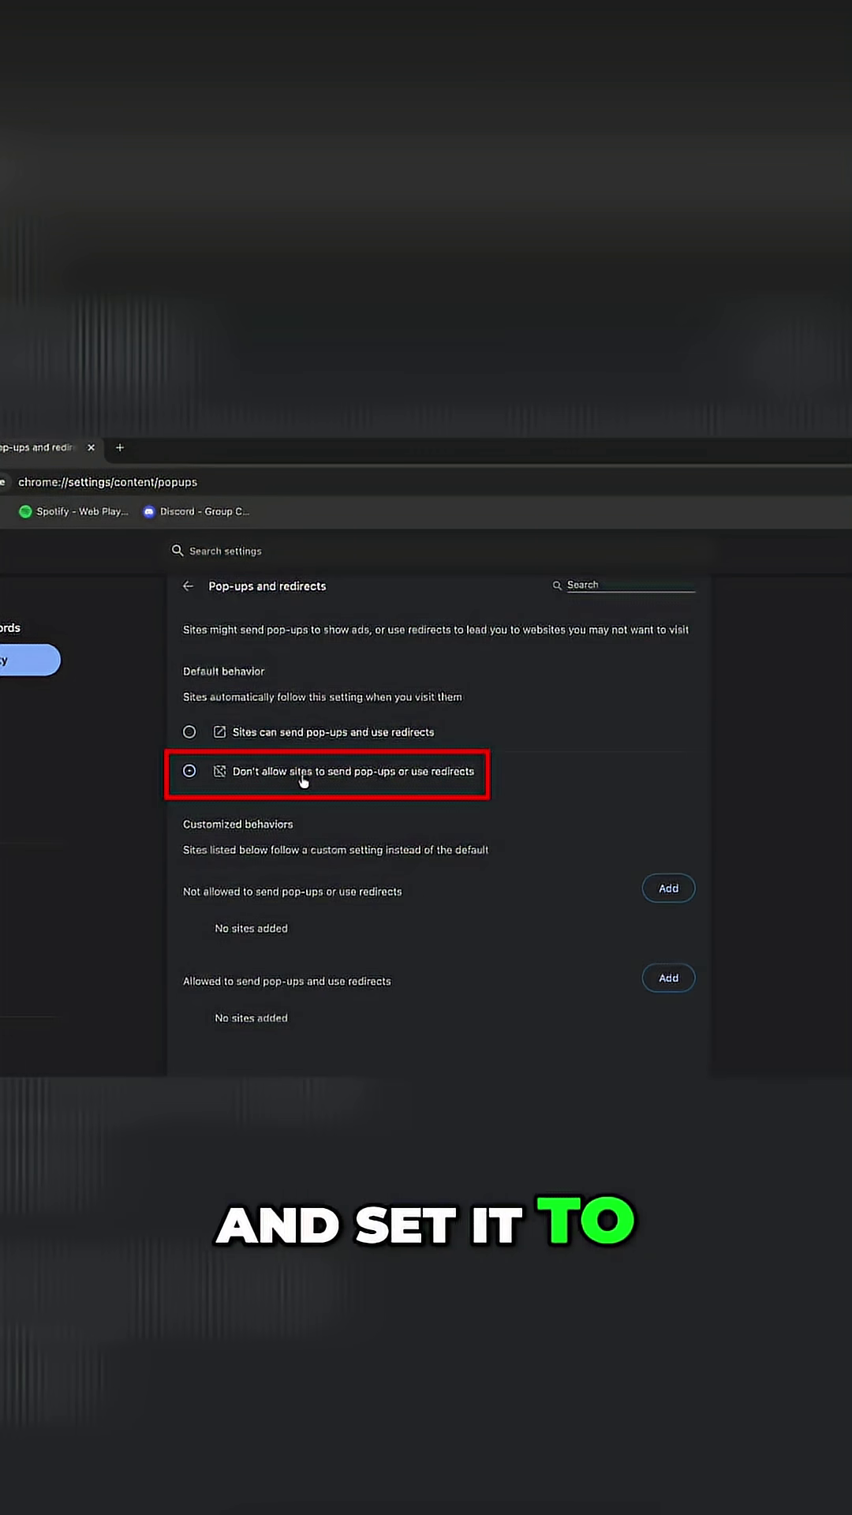